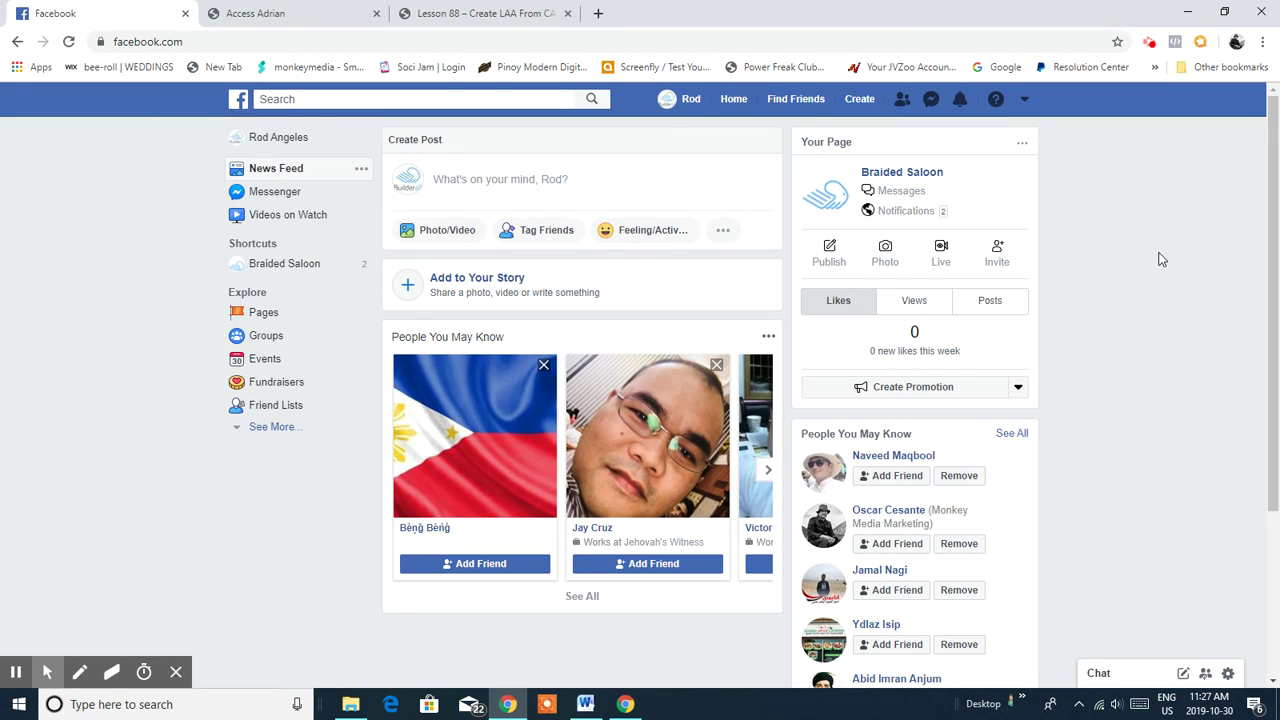
Step: Open the Audiences page of the Braided Saloon Business Manager account
{"action": "left_click", "coordinate": [1025, 100]}
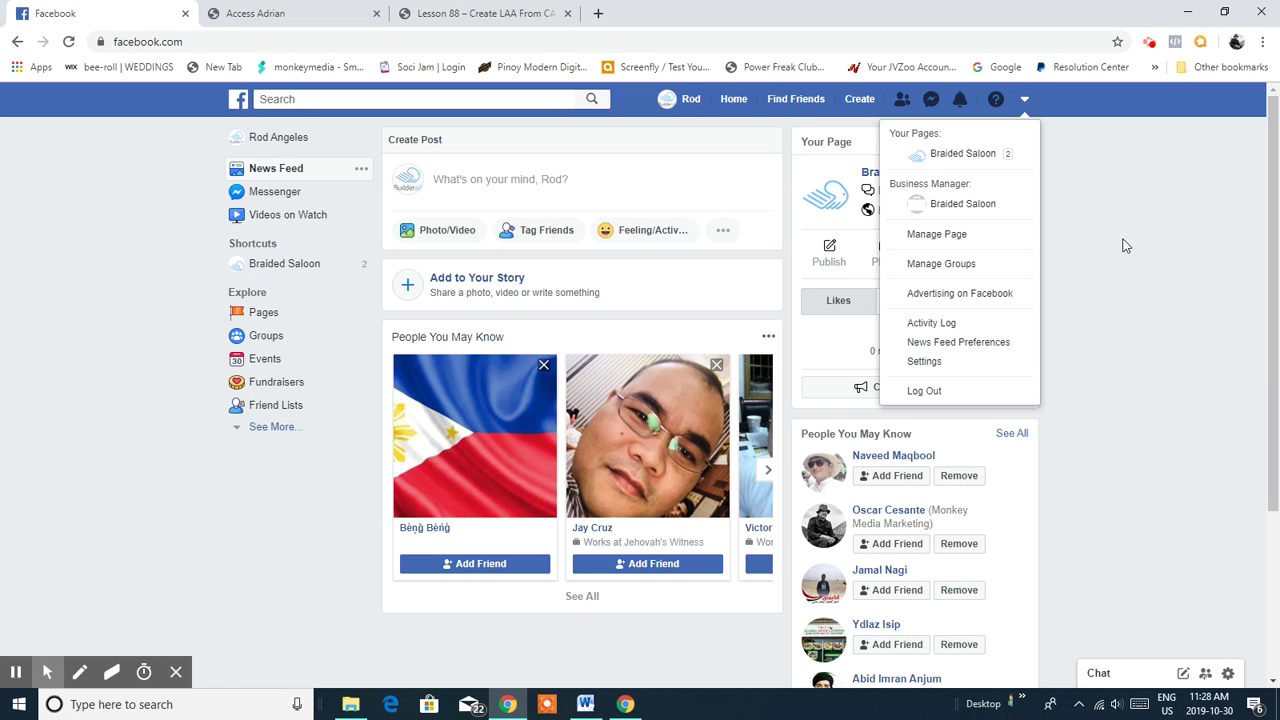
{"action": "left_click", "coordinate": [961, 207]}
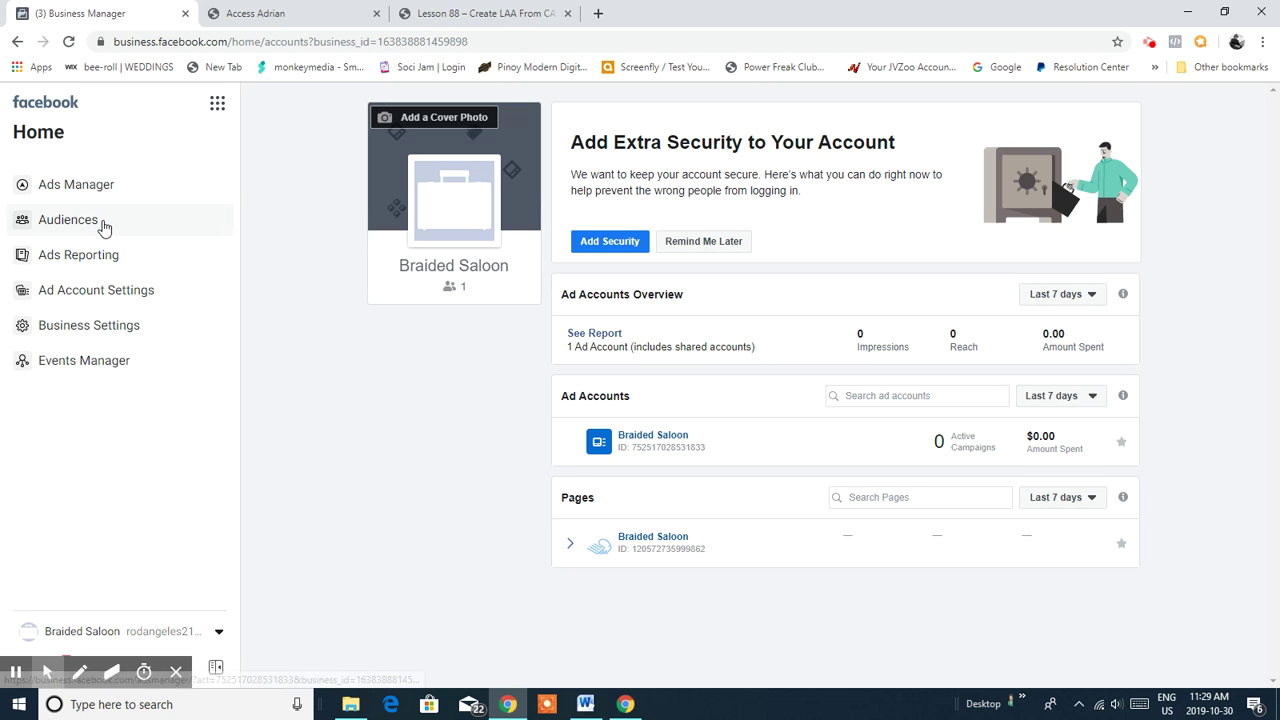
{"action": "left_click", "coordinate": [103, 222]}
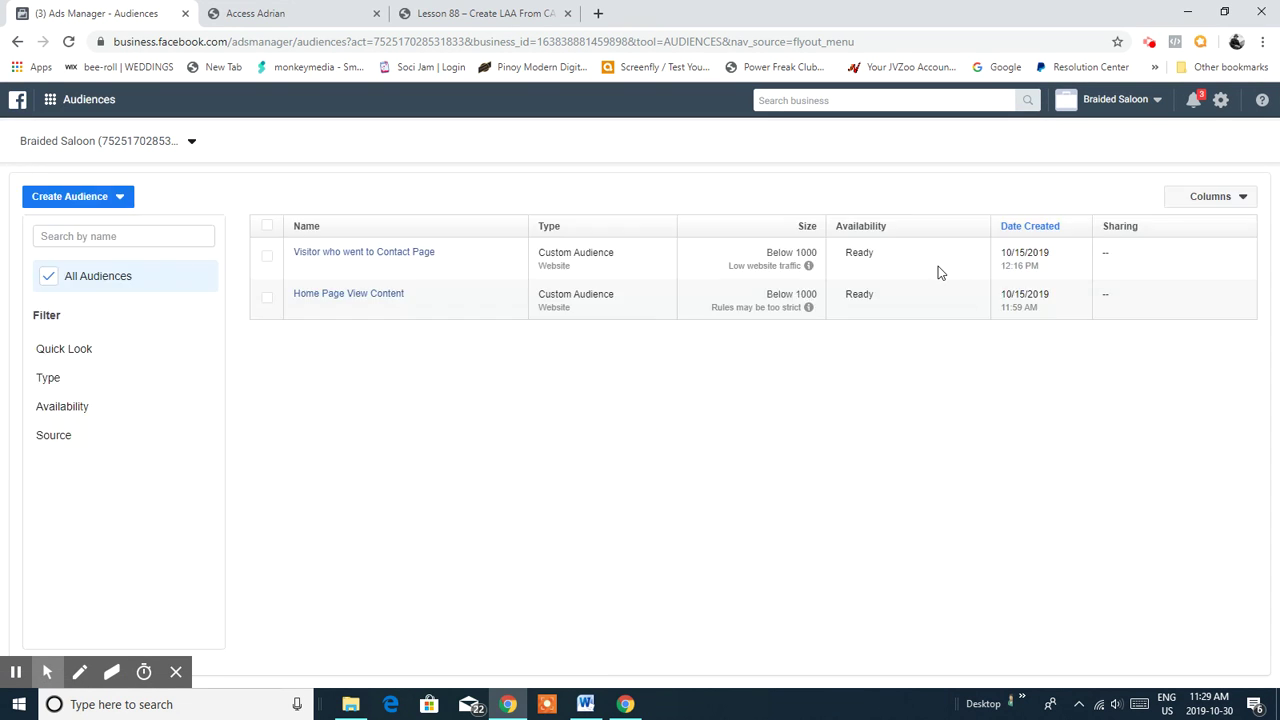
Step: Start a new lookalike audience with the Home Page View Content custom audience as its source
{"action": "left_click_drag", "start_coordinate": [1270, 225], "coordinate": [1272, 378]}
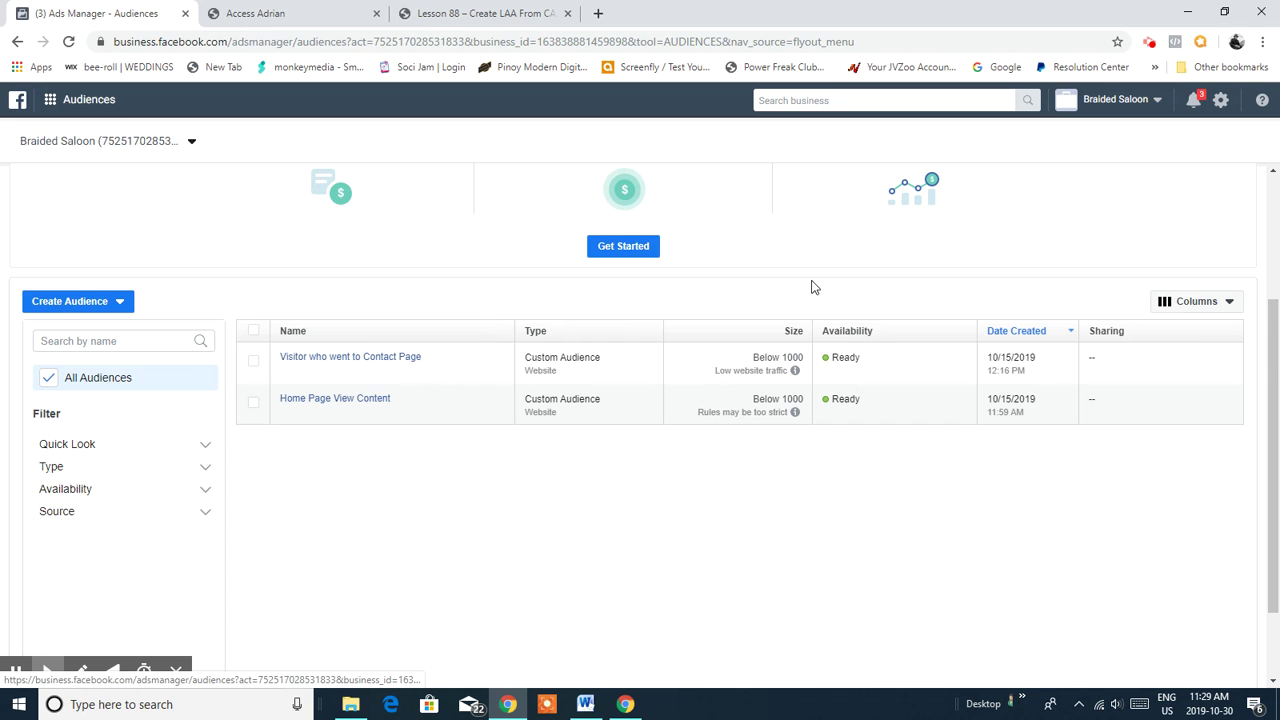
{"action": "left_click_drag", "start_coordinate": [1272, 338], "coordinate": [1276, 376]}
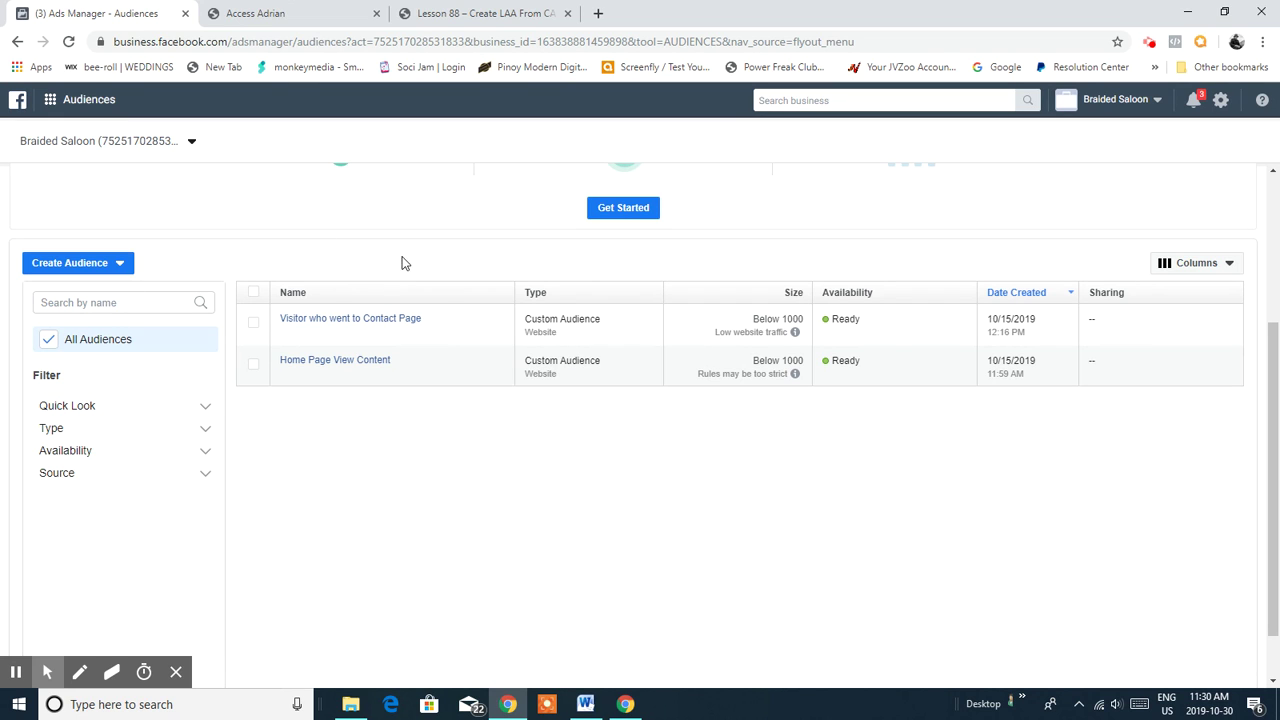
{"action": "left_click", "coordinate": [122, 265]}
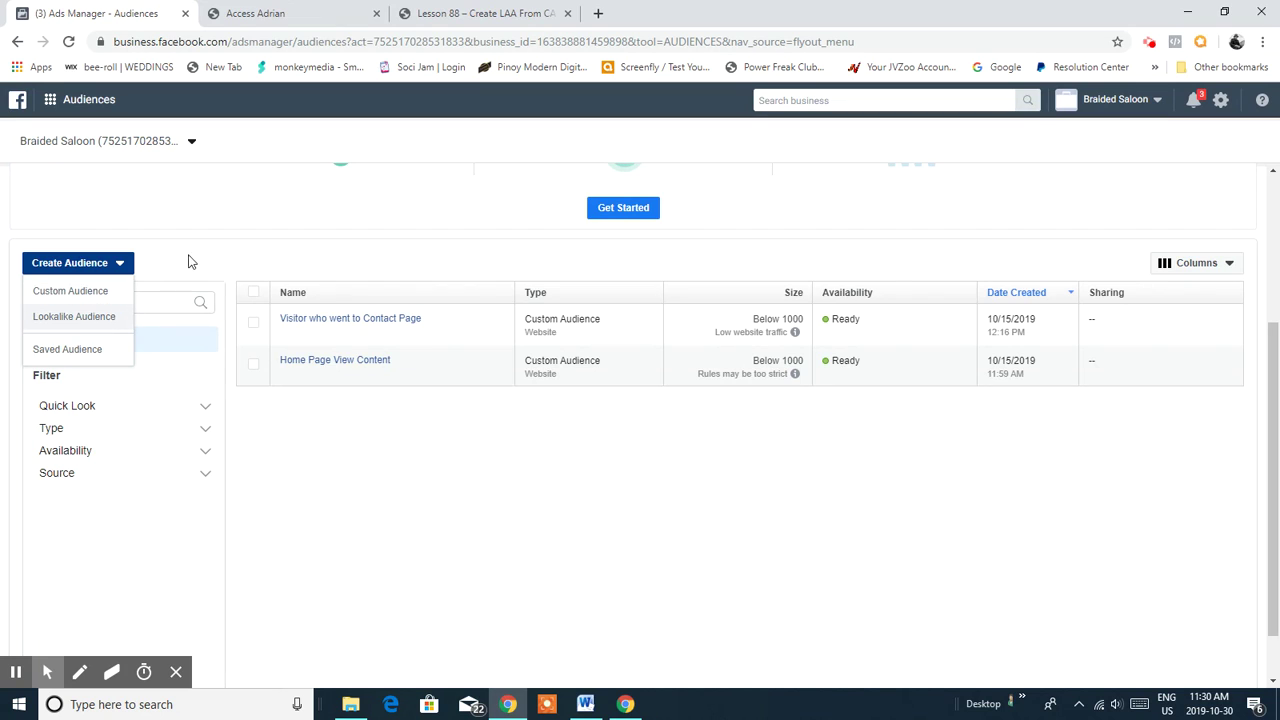
{"action": "left_click", "coordinate": [92, 318]}
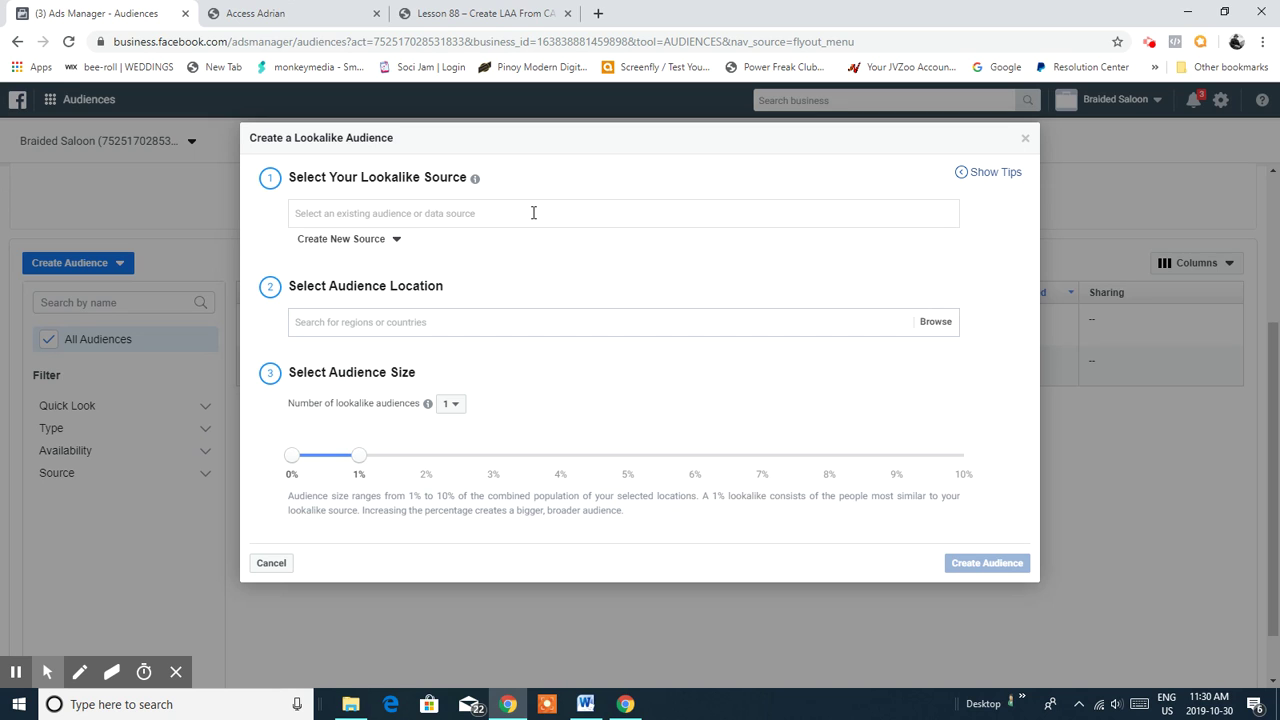
{"action": "left_click", "coordinate": [533, 213]}
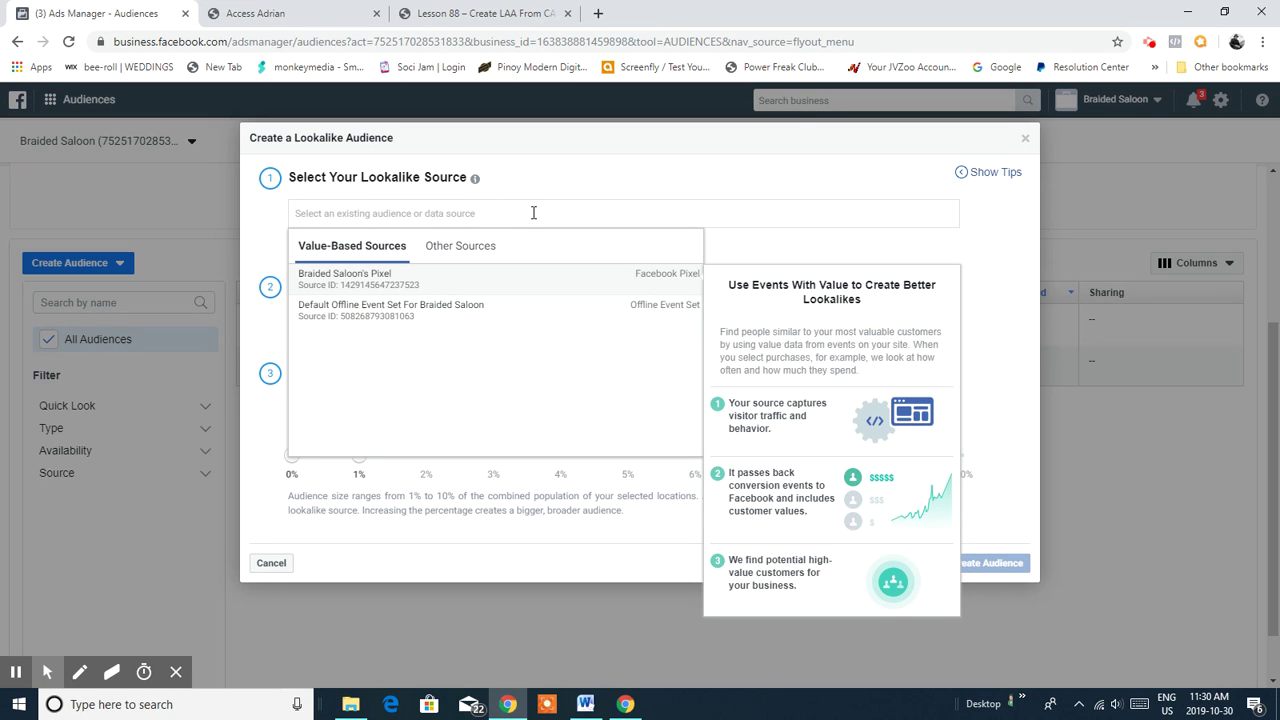
{"action": "left_click", "coordinate": [465, 250]}
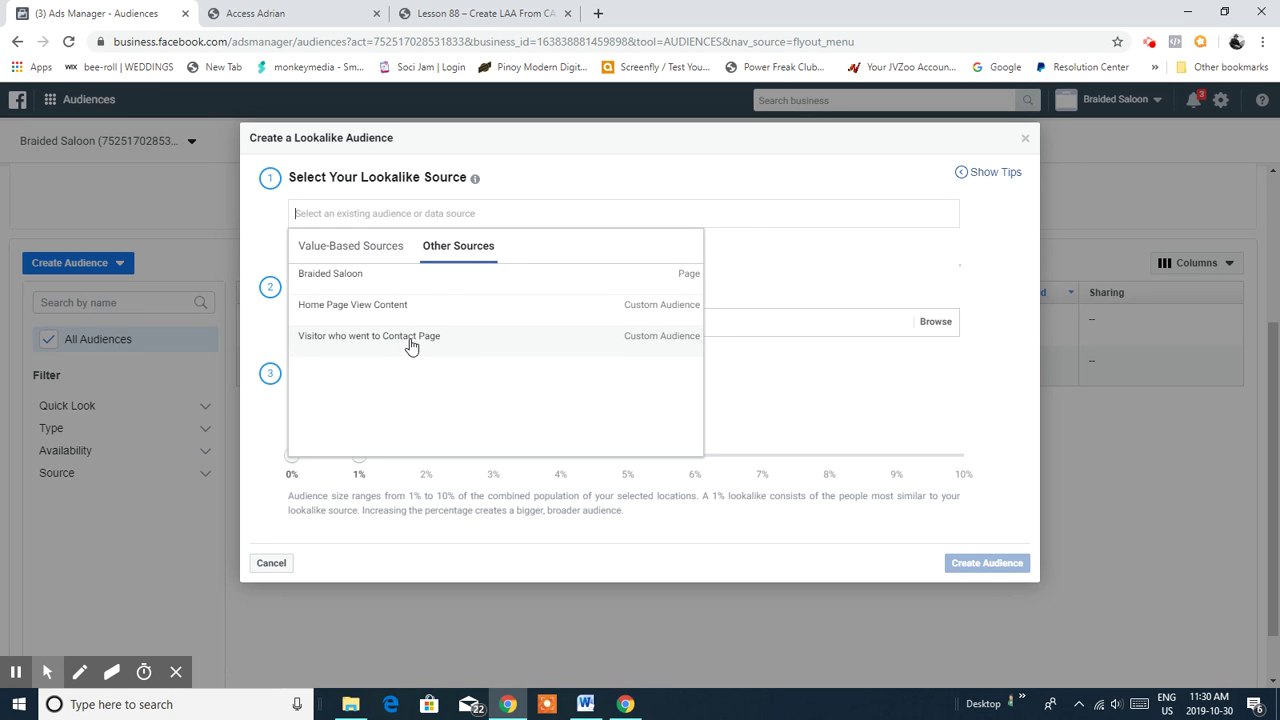
{"action": "left_click", "coordinate": [460, 316]}
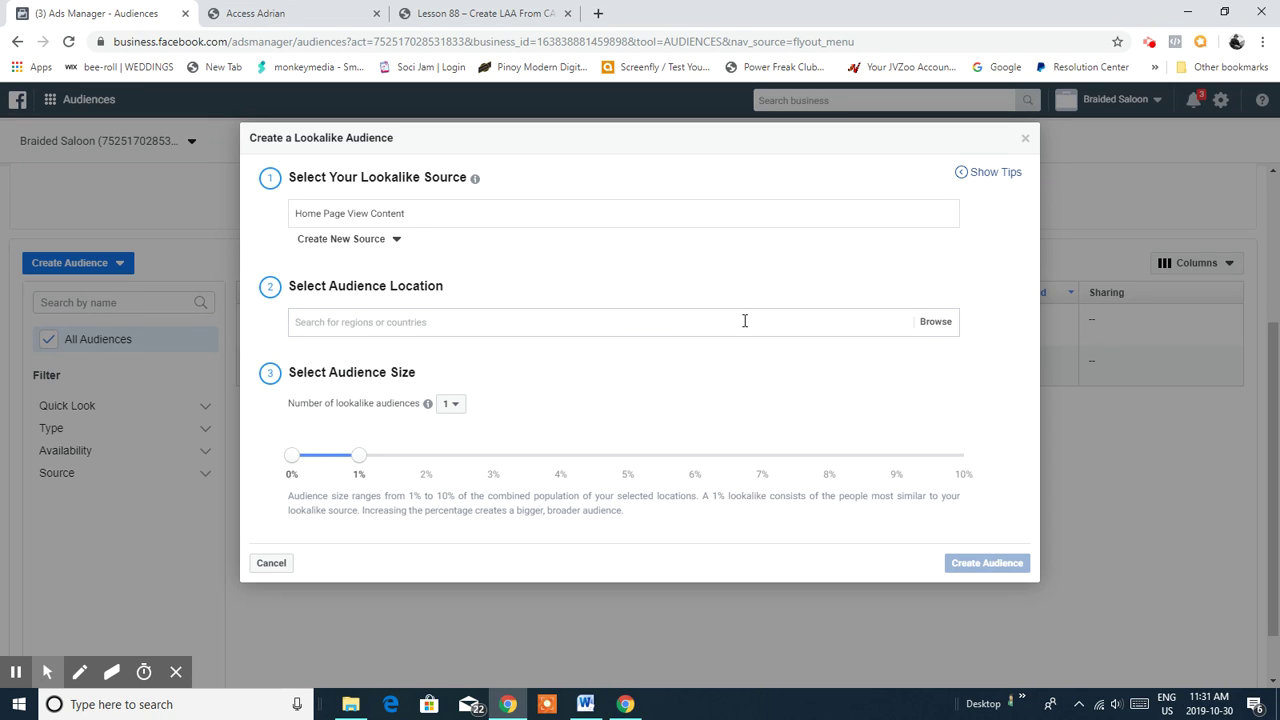
Step: Set the lookalike audience's location to Canada in the North America group of countries
{"action": "left_click", "coordinate": [940, 323]}
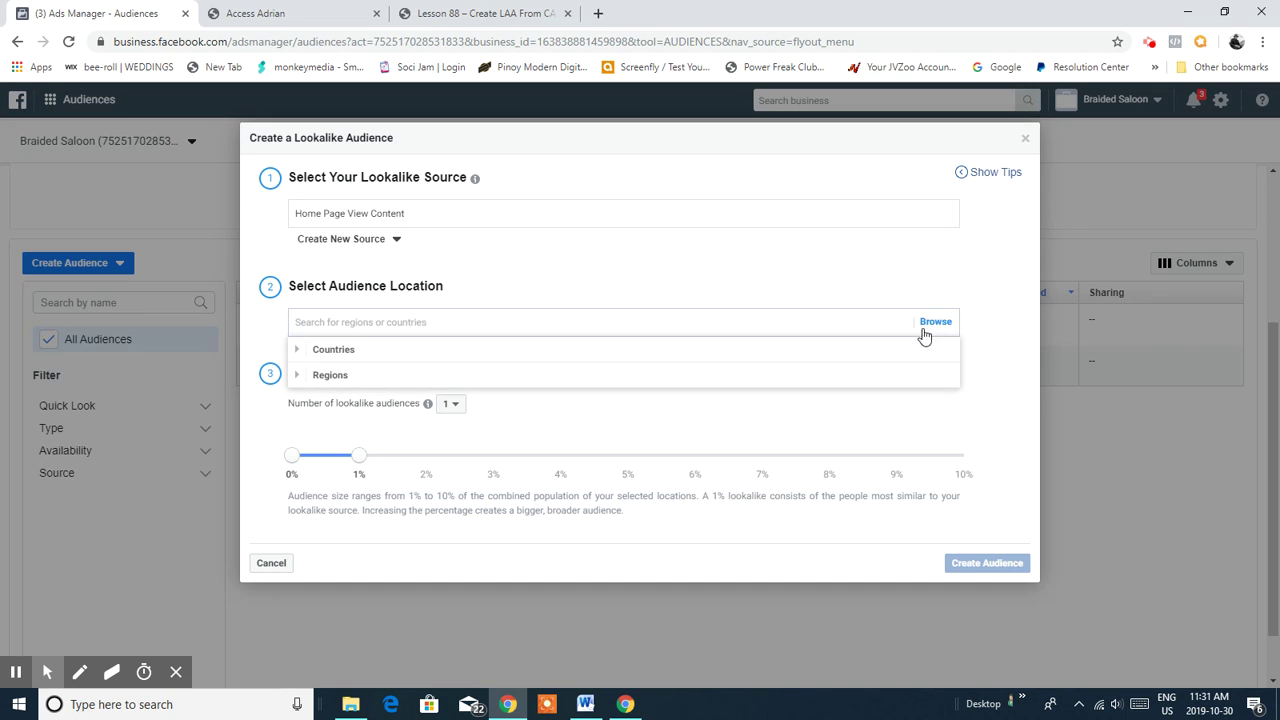
{"action": "left_click", "coordinate": [507, 358]}
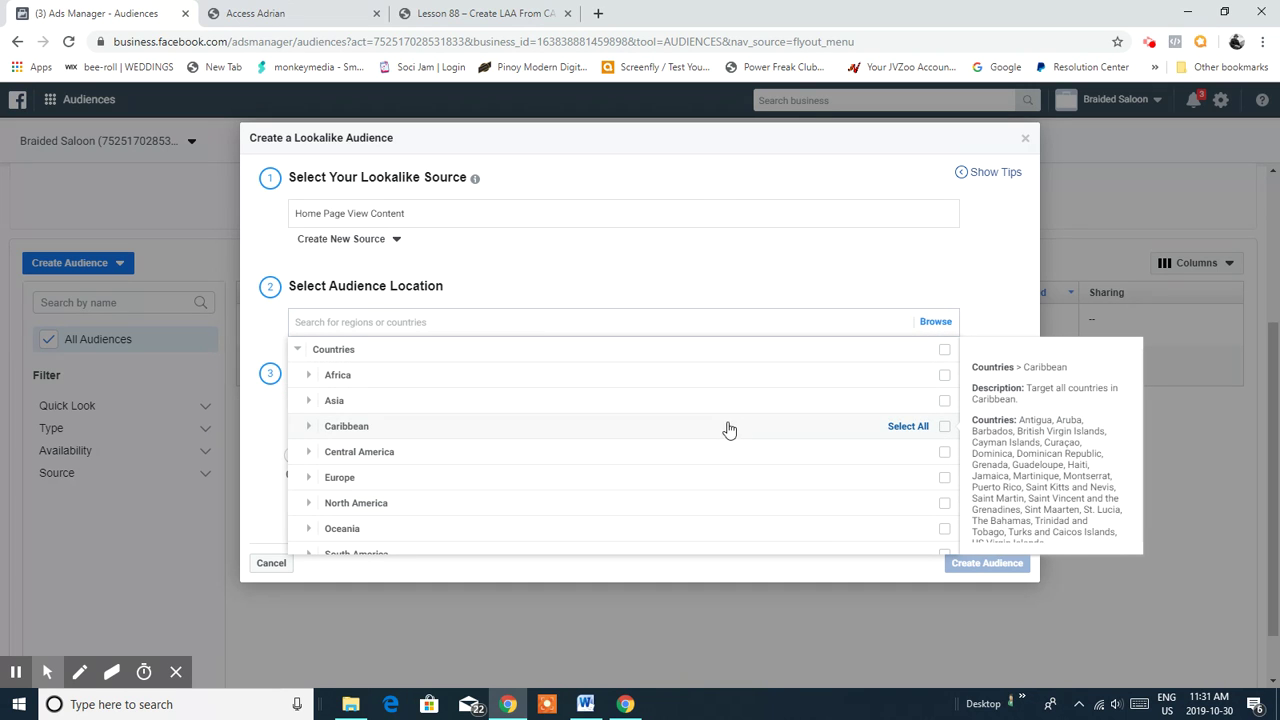
{"action": "scroll", "coordinate": [733, 420], "scroll_direction": "down", "scroll_amount": 1}
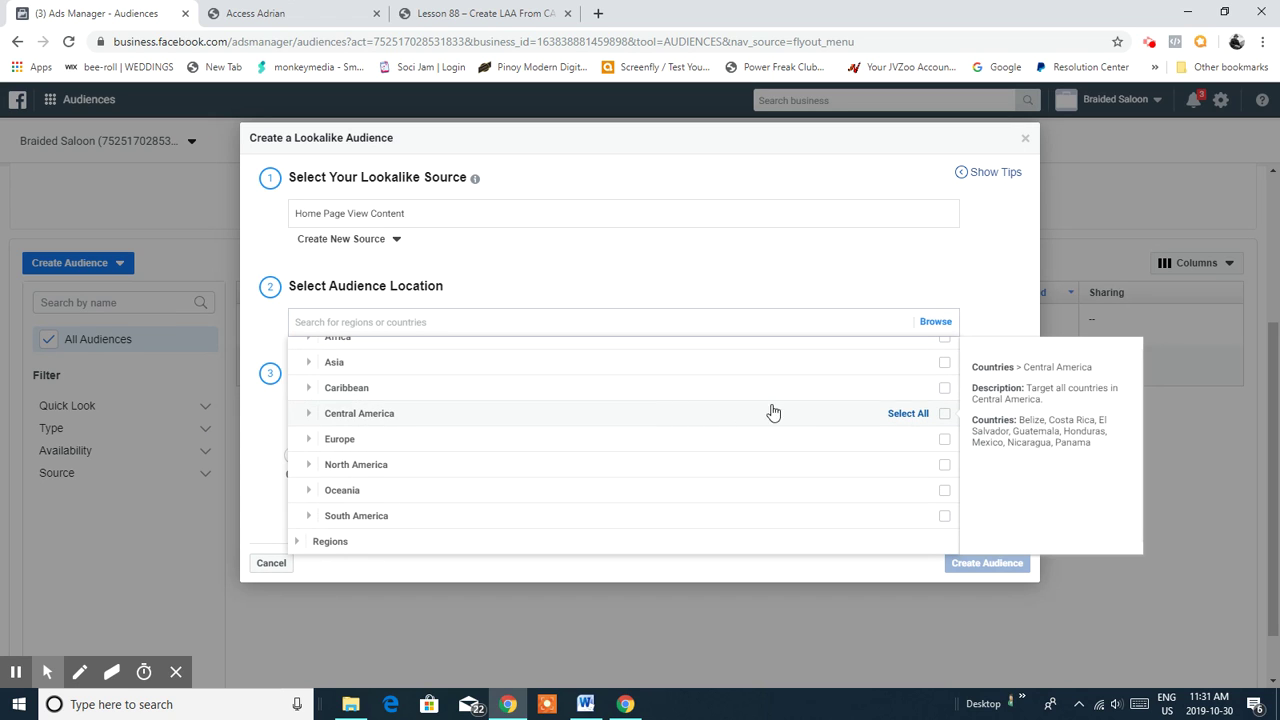
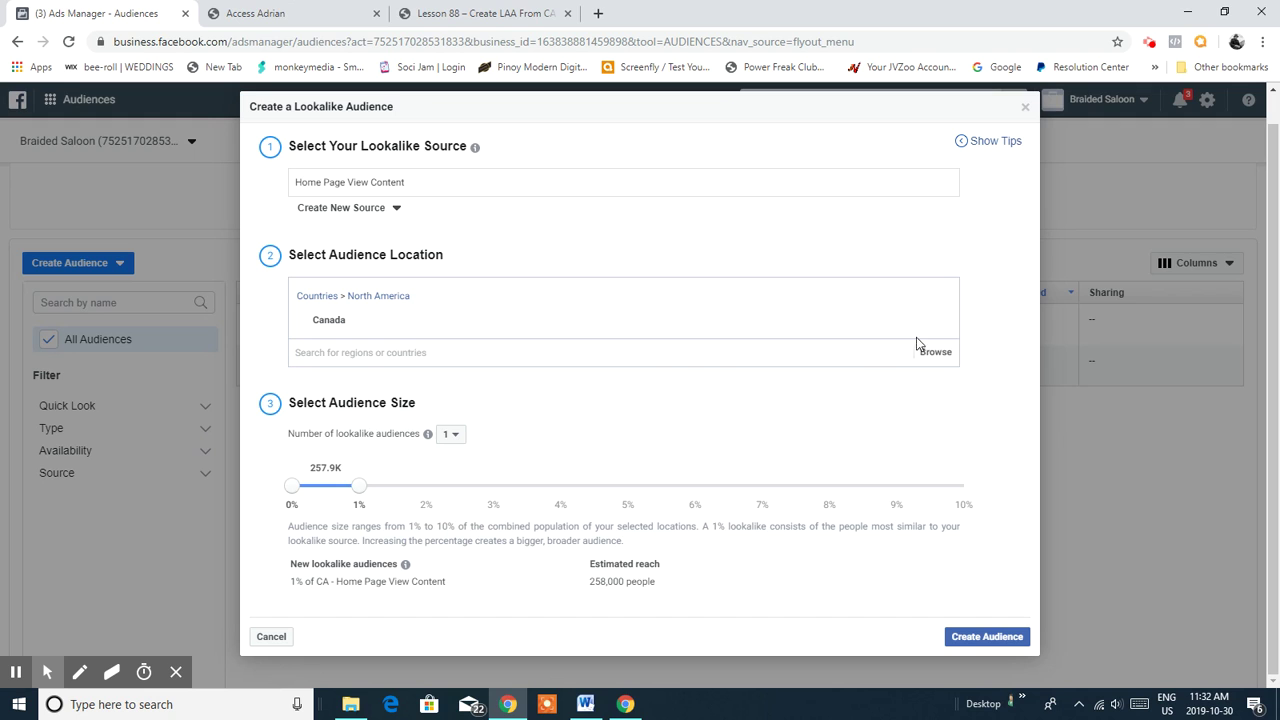
Step: Review the other country groups offered for the audience location, leaving the selection as it is
{"action": "left_click", "coordinate": [936, 356]}
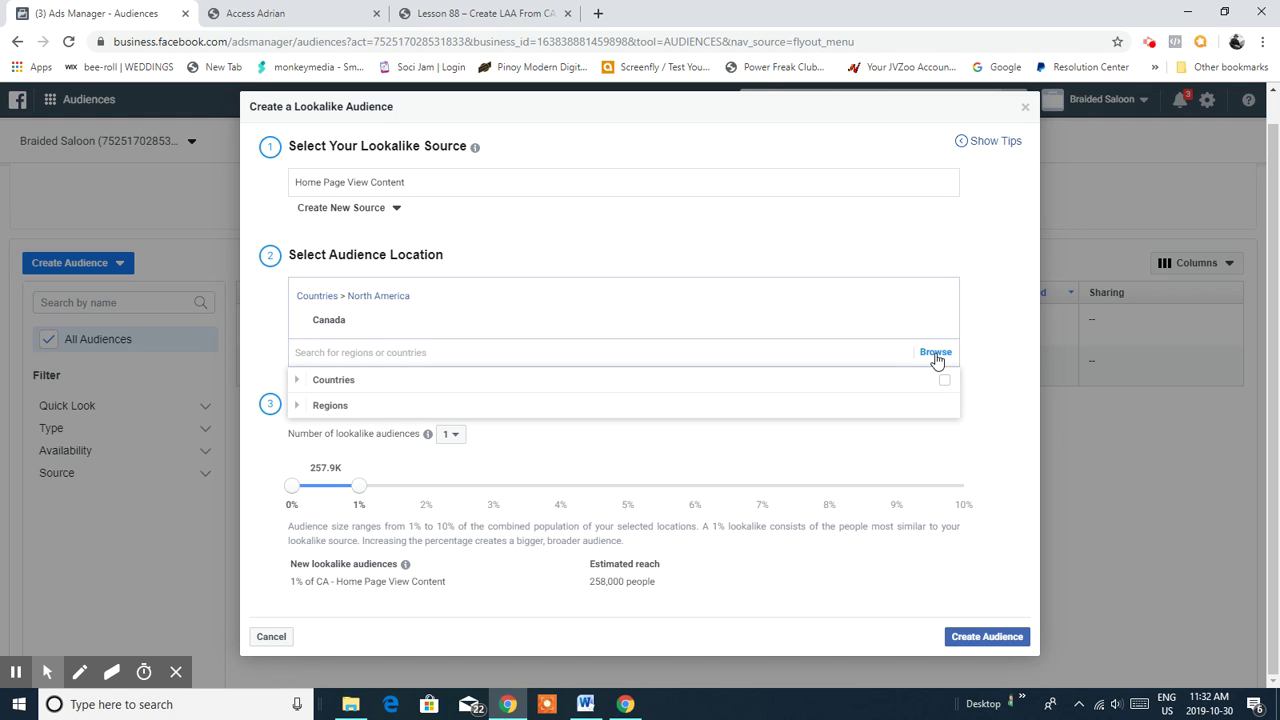
{"action": "left_click", "coordinate": [398, 386]}
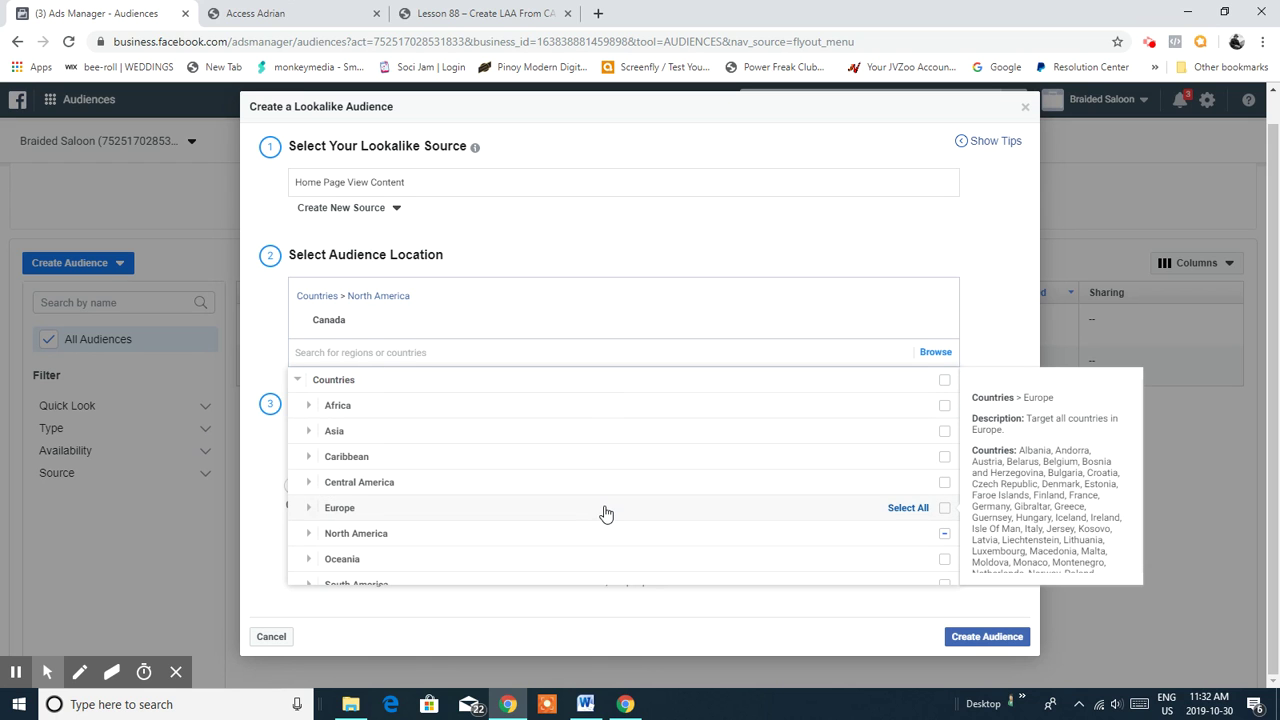
{"action": "scroll", "coordinate": [608, 511], "scroll_direction": "down", "scroll_amount": 1}
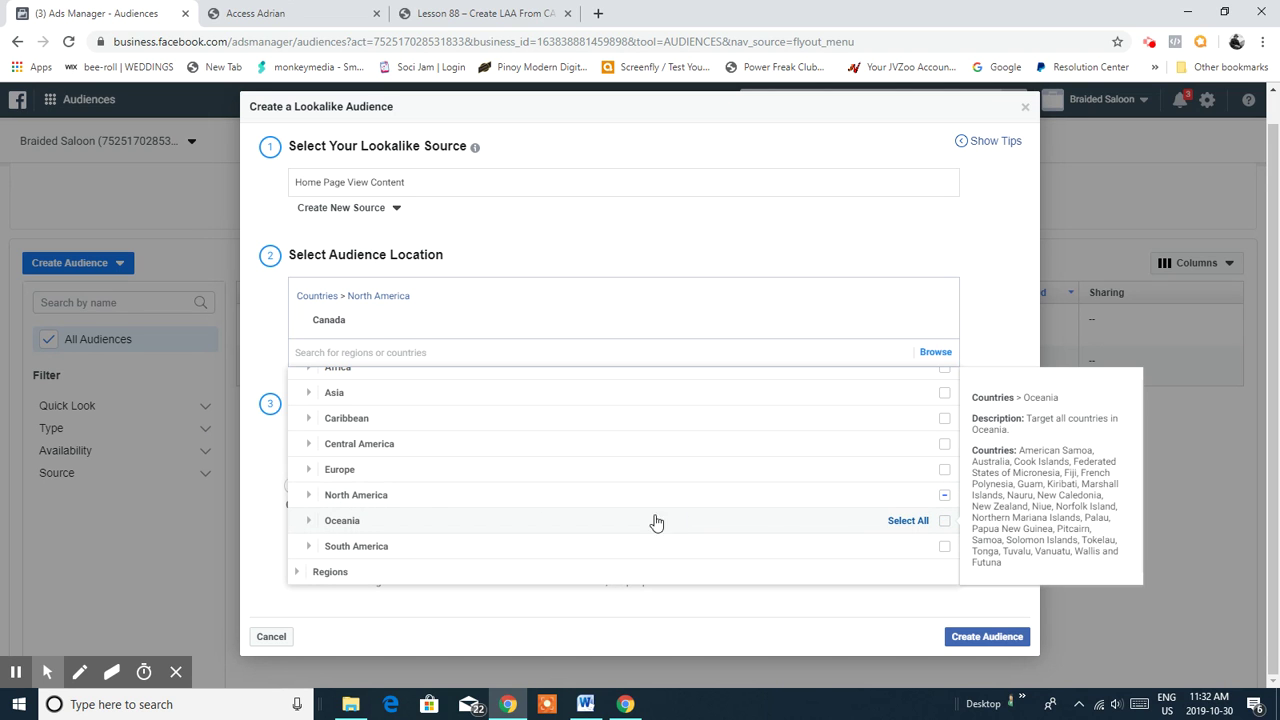
{"action": "left_click", "coordinate": [1005, 308]}
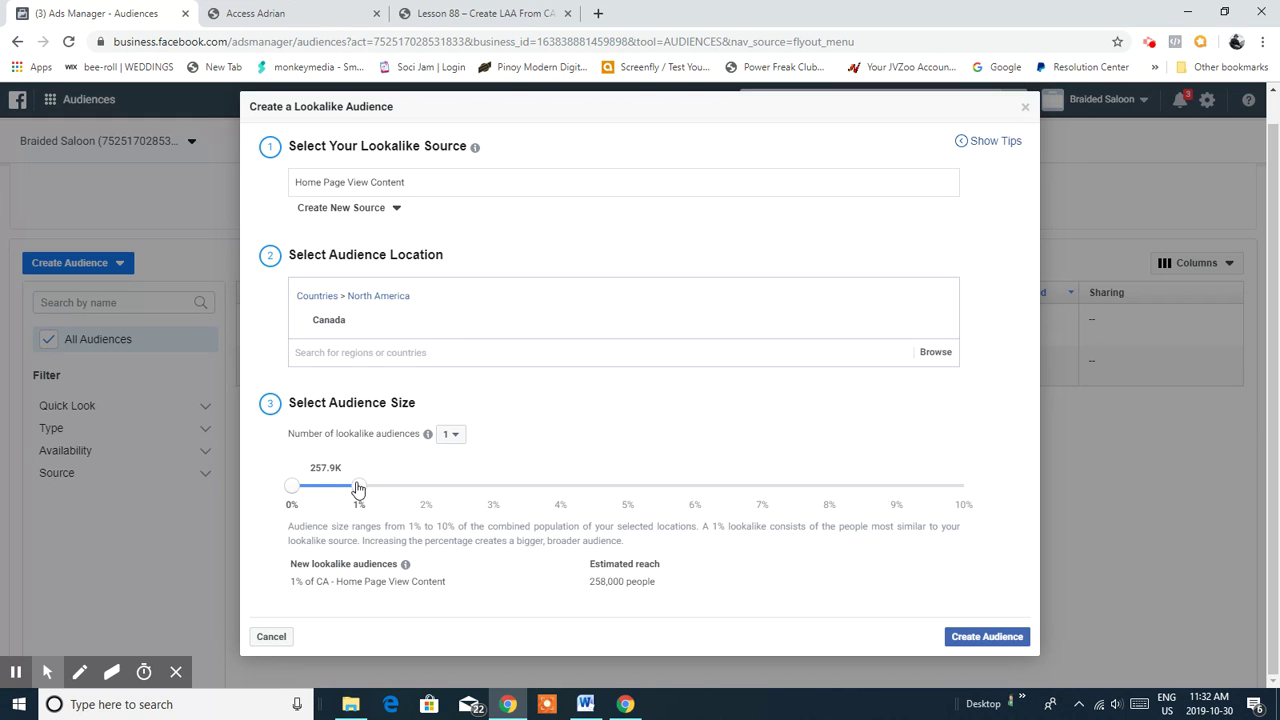
Step: Try 2, 3, 4 and 5 in turn as the number of lookalike audiences to compare the percentage ranges
{"action": "left_click", "coordinate": [458, 436]}
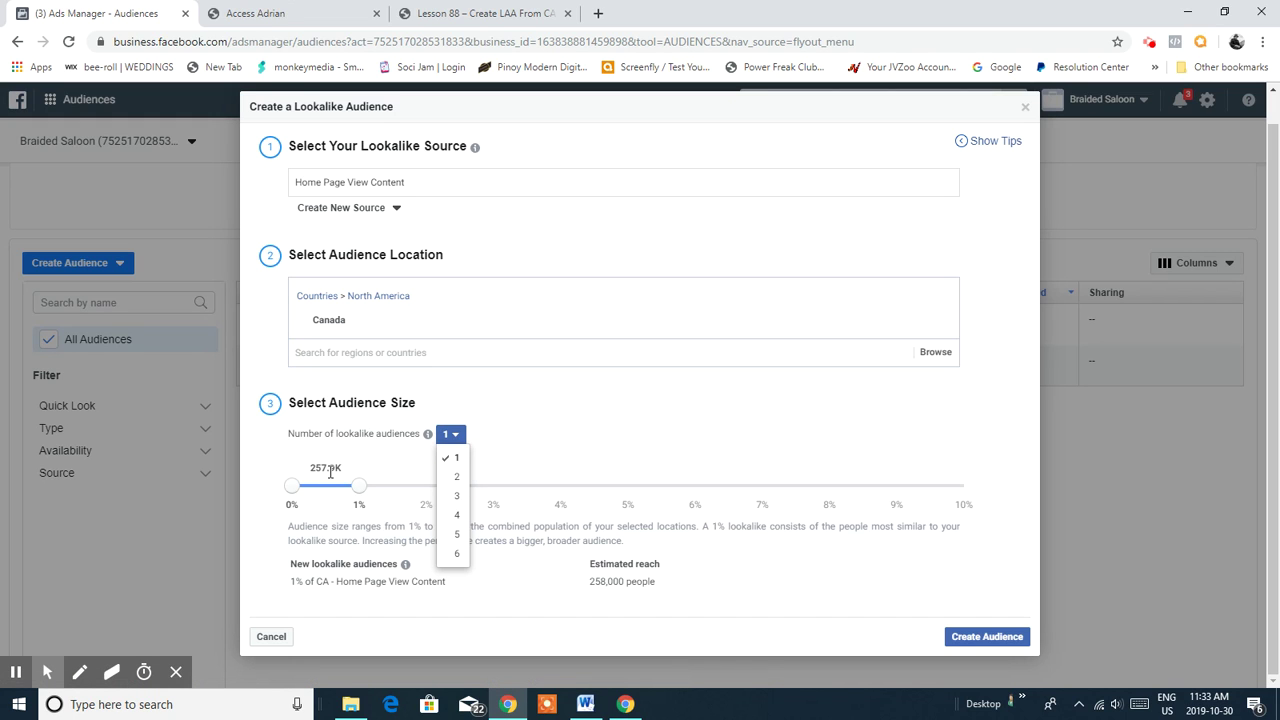
{"action": "left_click", "coordinate": [457, 479]}
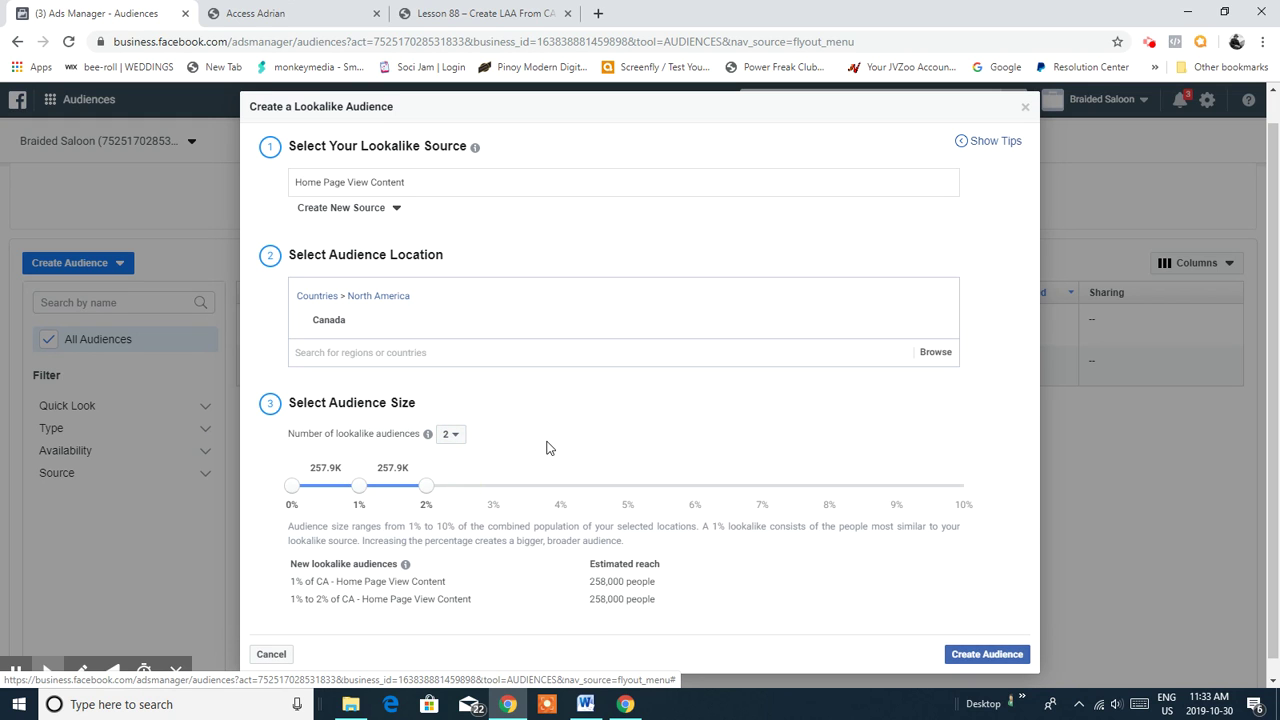
{"action": "scroll", "coordinate": [549, 441], "scroll_direction": "down", "scroll_amount": 1}
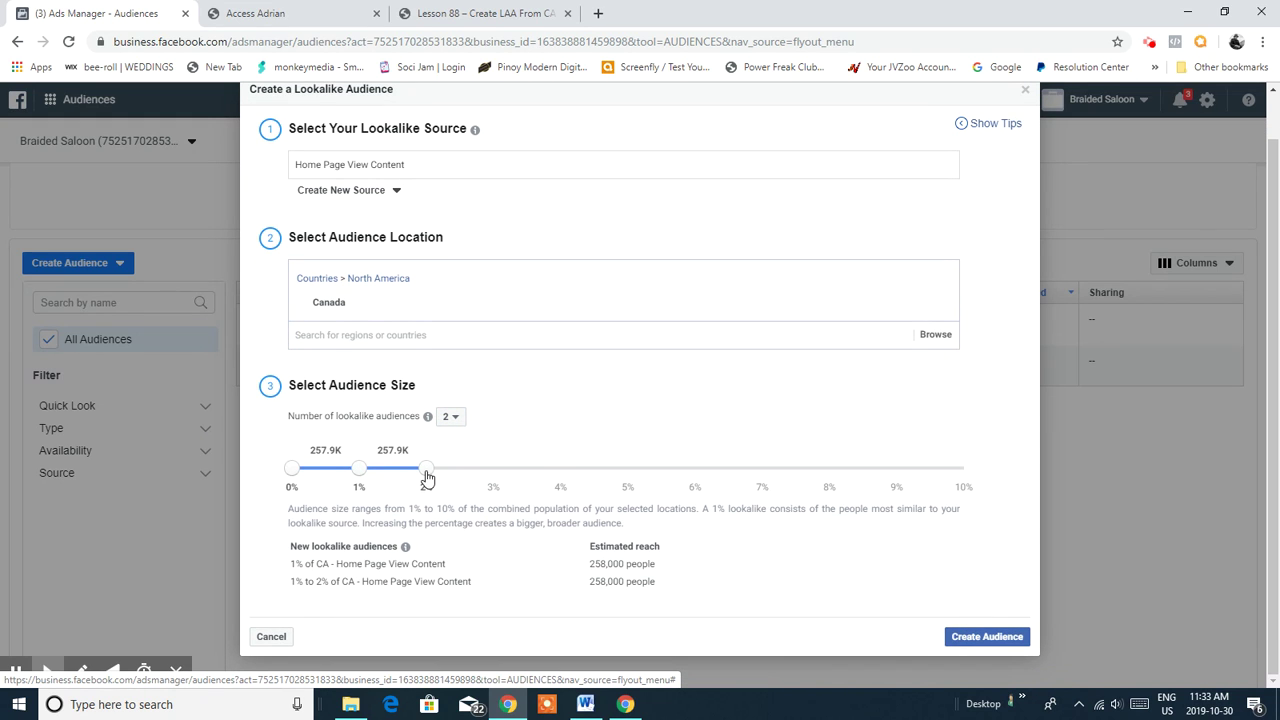
{"action": "left_click", "coordinate": [455, 416]}
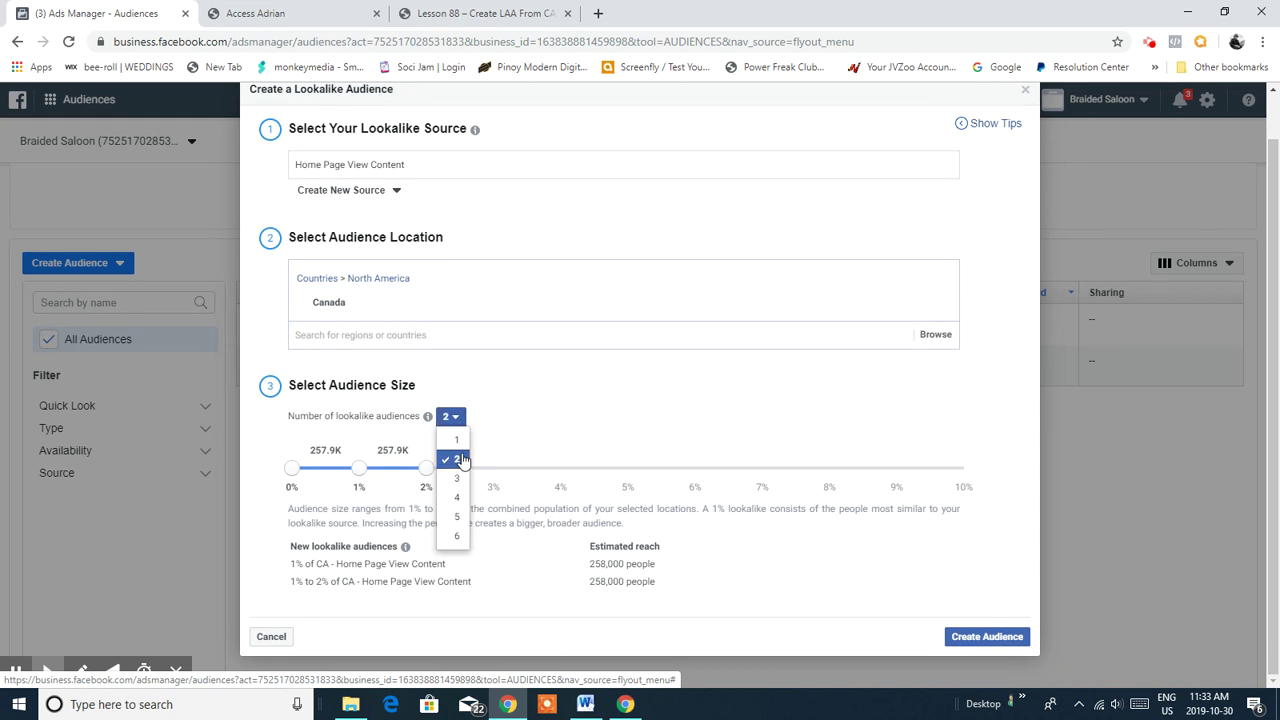
{"action": "left_click", "coordinate": [458, 482]}
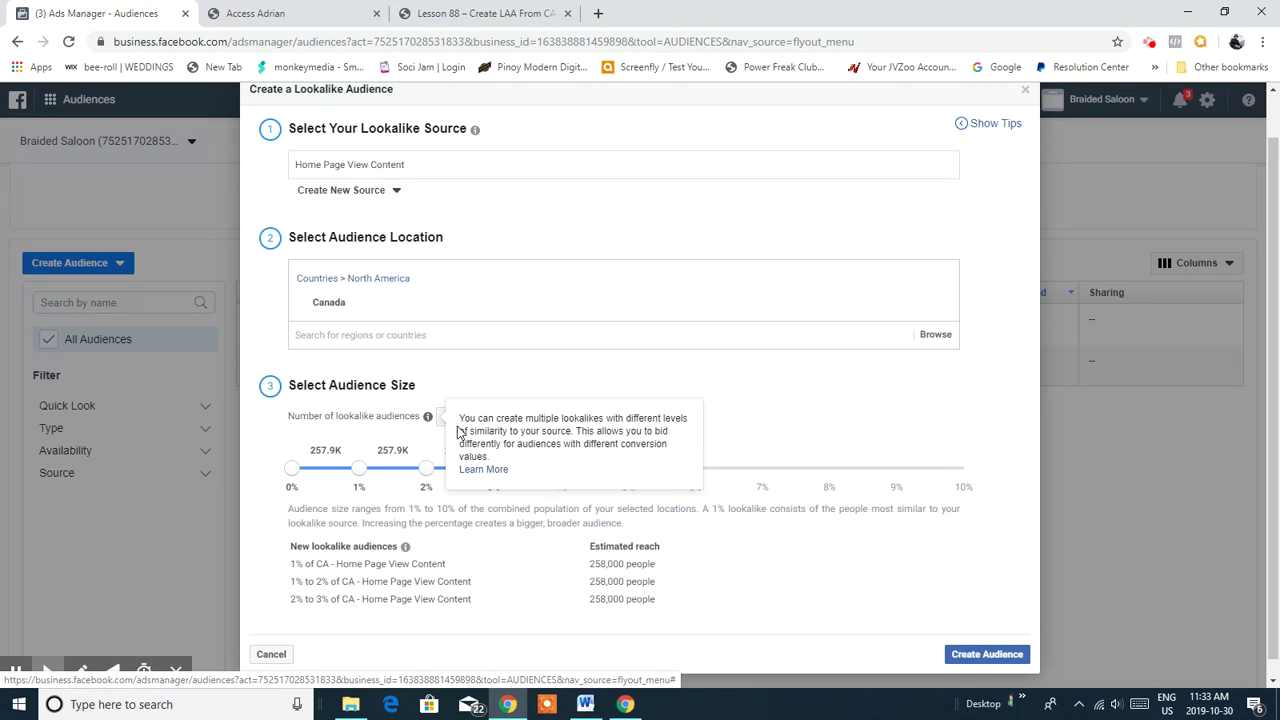
{"action": "left_click", "coordinate": [451, 416]}
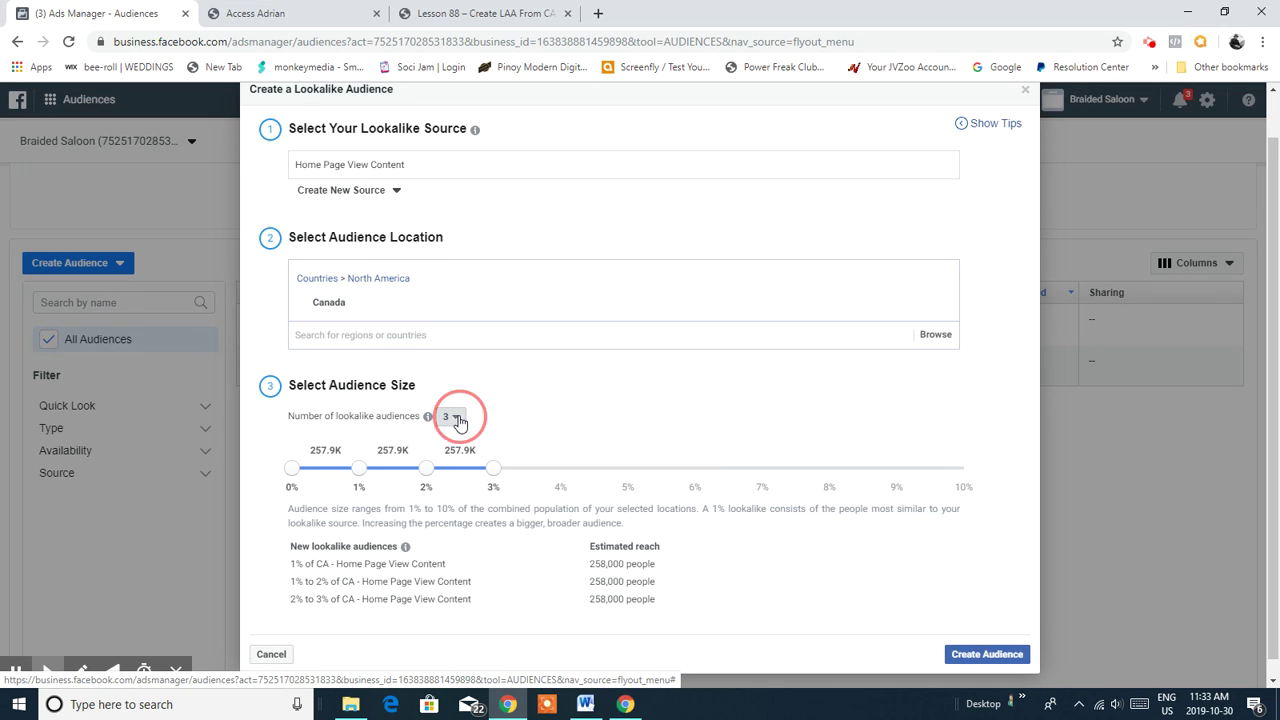
{"action": "left_click", "coordinate": [451, 498]}
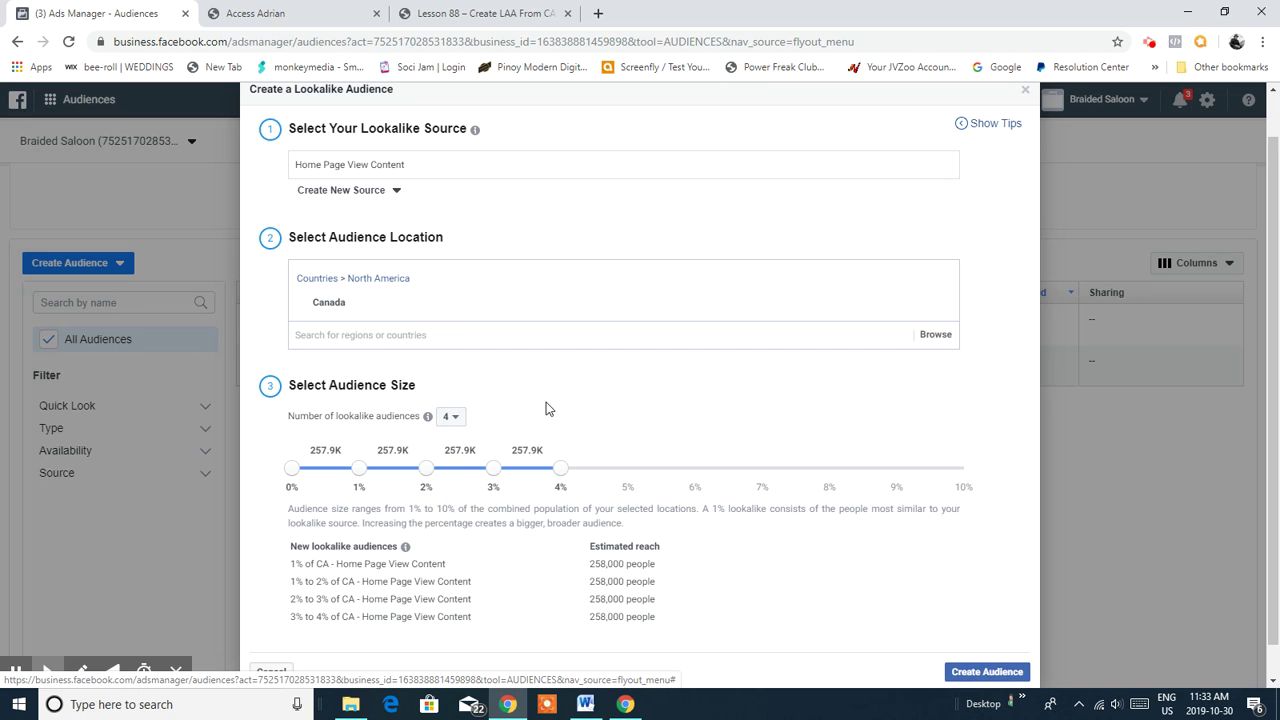
{"action": "left_click", "coordinate": [451, 416]}
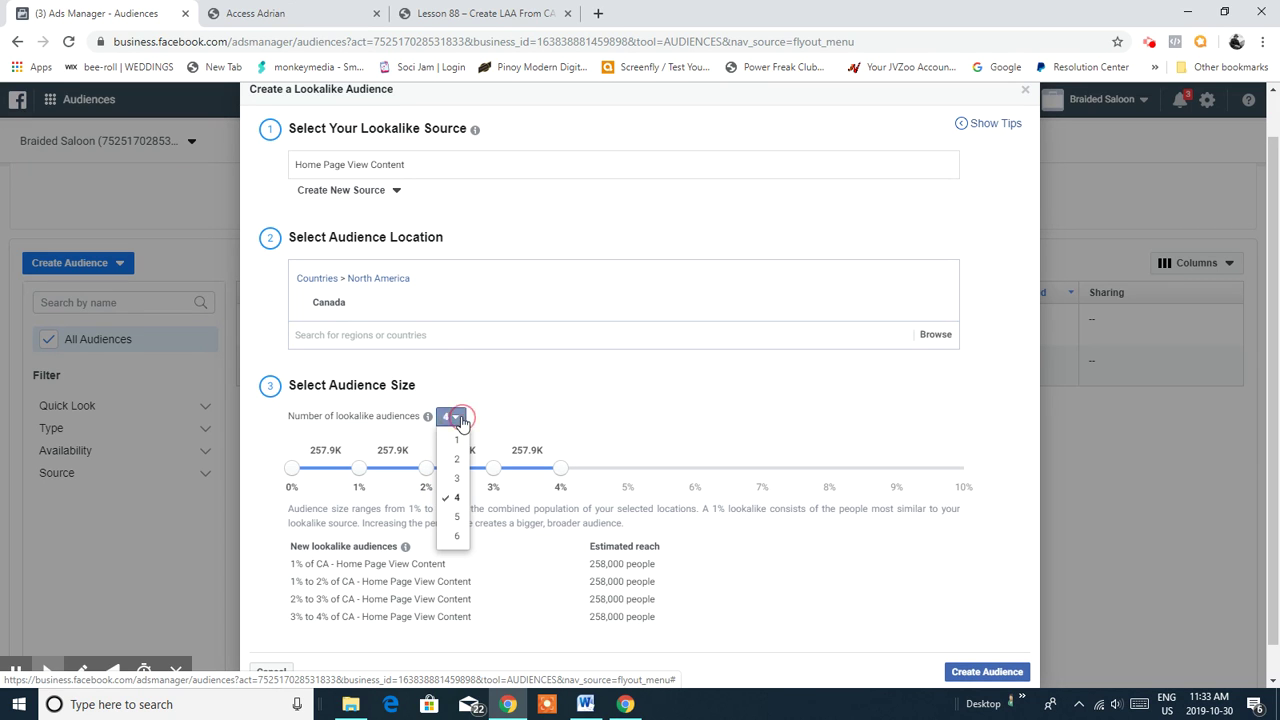
{"action": "left_click", "coordinate": [455, 518]}
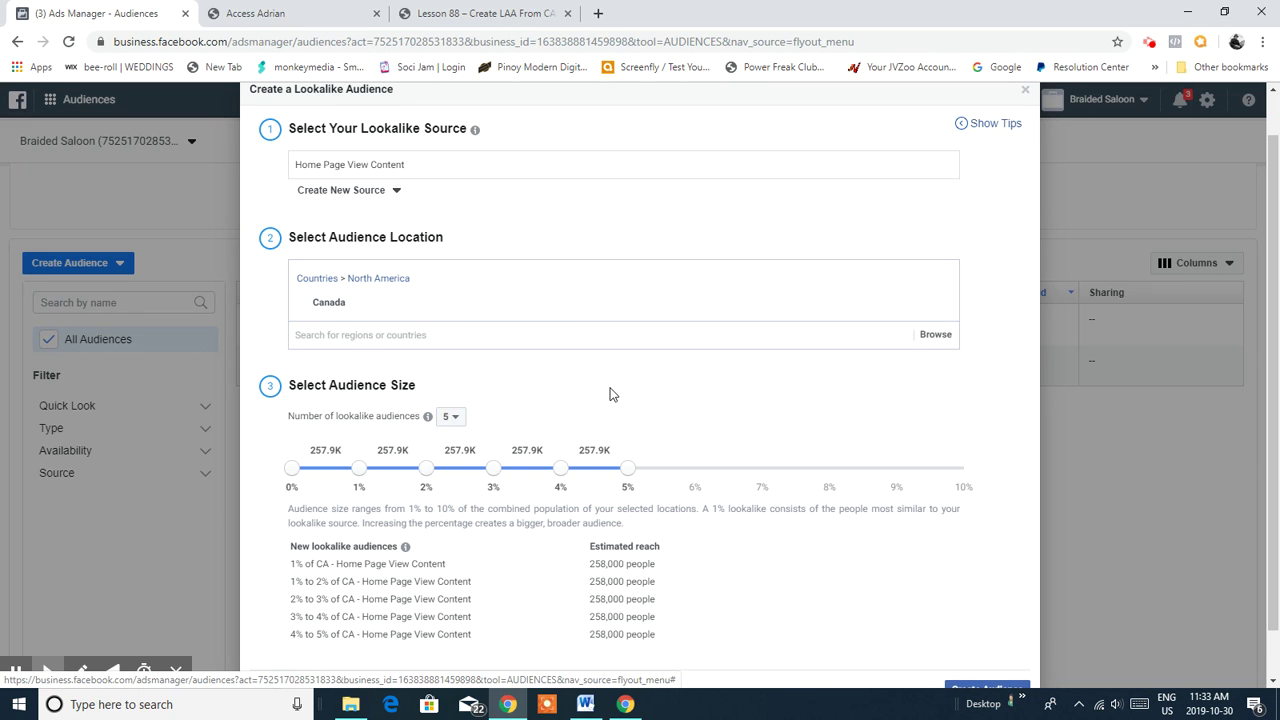
Step: Set the number of lookalike audiences to 6 and create them
{"action": "scroll", "coordinate": [609, 392], "scroll_direction": "down", "scroll_amount": 1}
{"action": "left_click", "coordinate": [455, 366]}
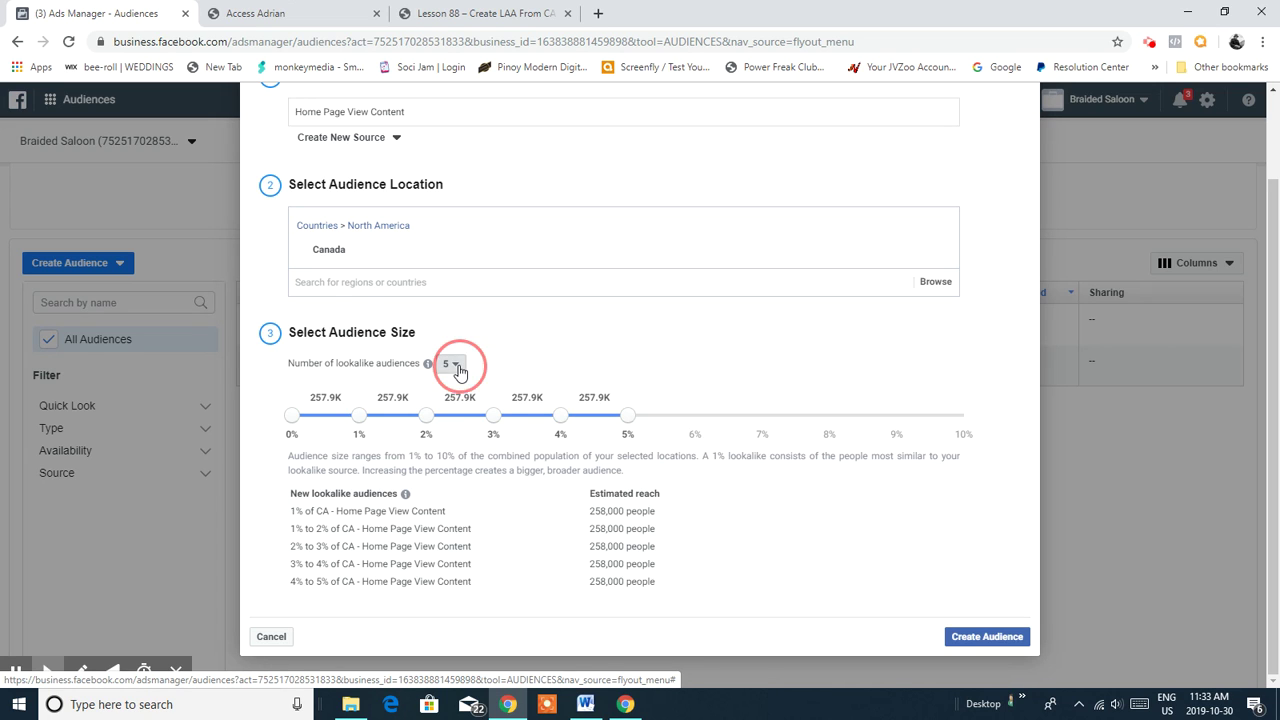
{"action": "left_click", "coordinate": [460, 486]}
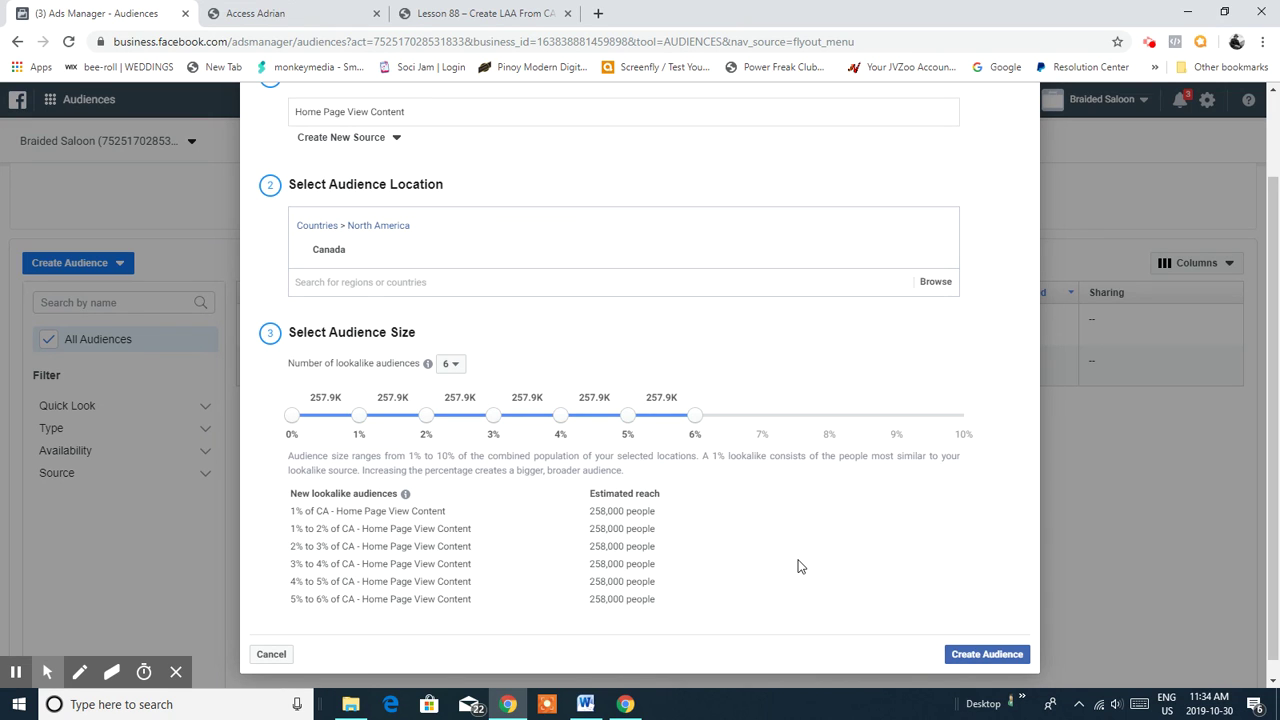
{"action": "left_click", "coordinate": [987, 655]}
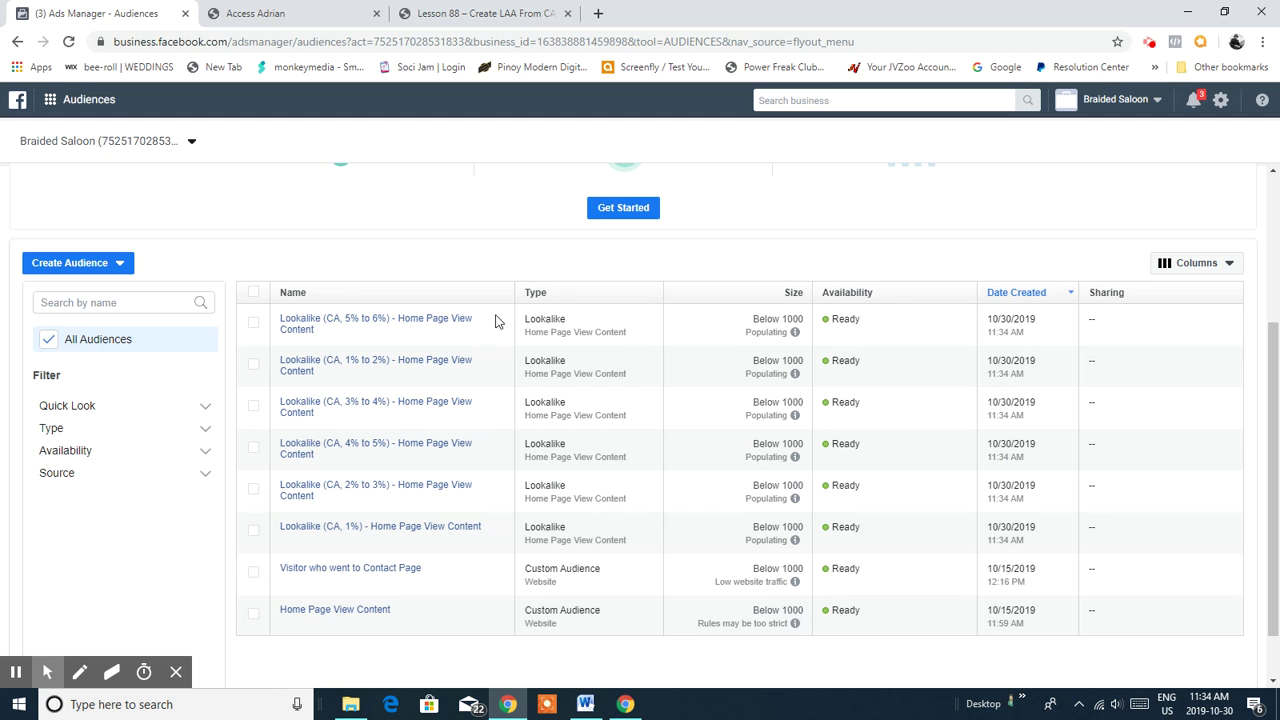
Step: Review the new lookalike audiences in the list and the explanation of the first one's populating status
{"action": "left_click_drag", "start_coordinate": [1277, 345], "coordinate": [1276, 258]}
{"action": "left_click_drag", "start_coordinate": [1266, 423], "coordinate": [1278, 528]}
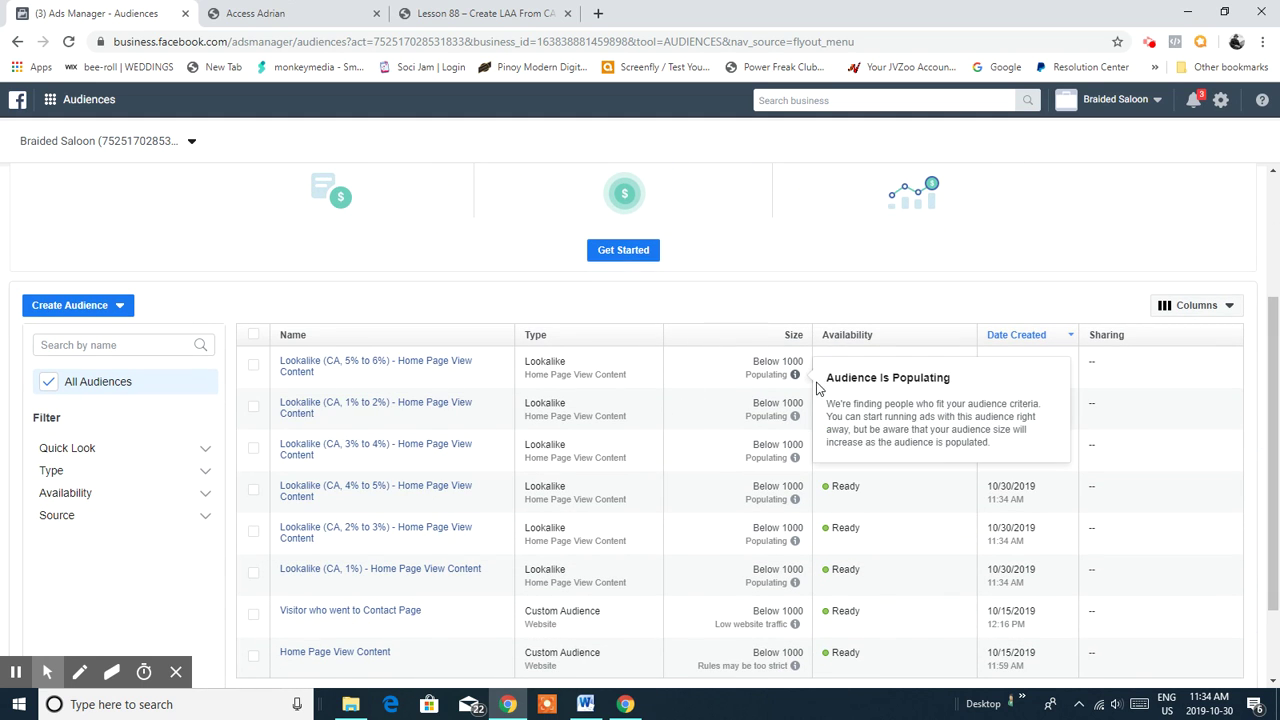
{"action": "mouse_move", "coordinate": [800, 378]}
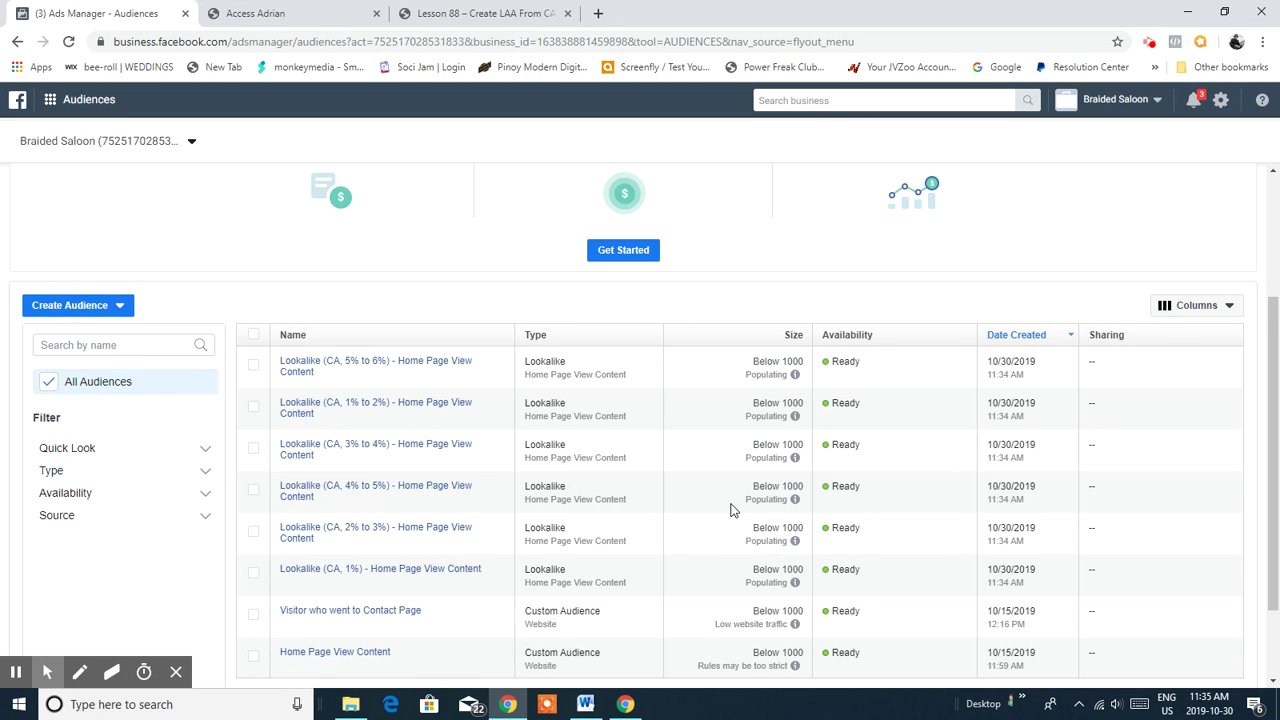
{"action": "left_click_drag", "start_coordinate": [1277, 350], "coordinate": [1278, 427]}
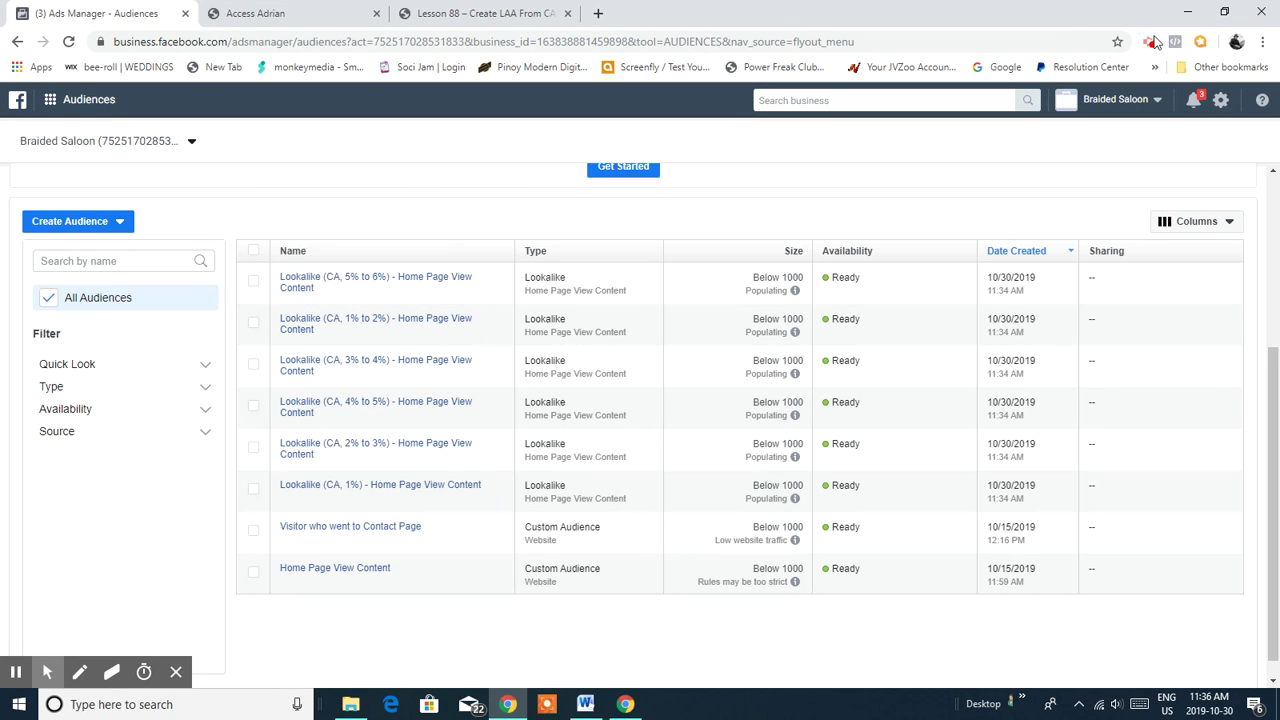
{"action": "left_click", "coordinate": [1149, 43]}
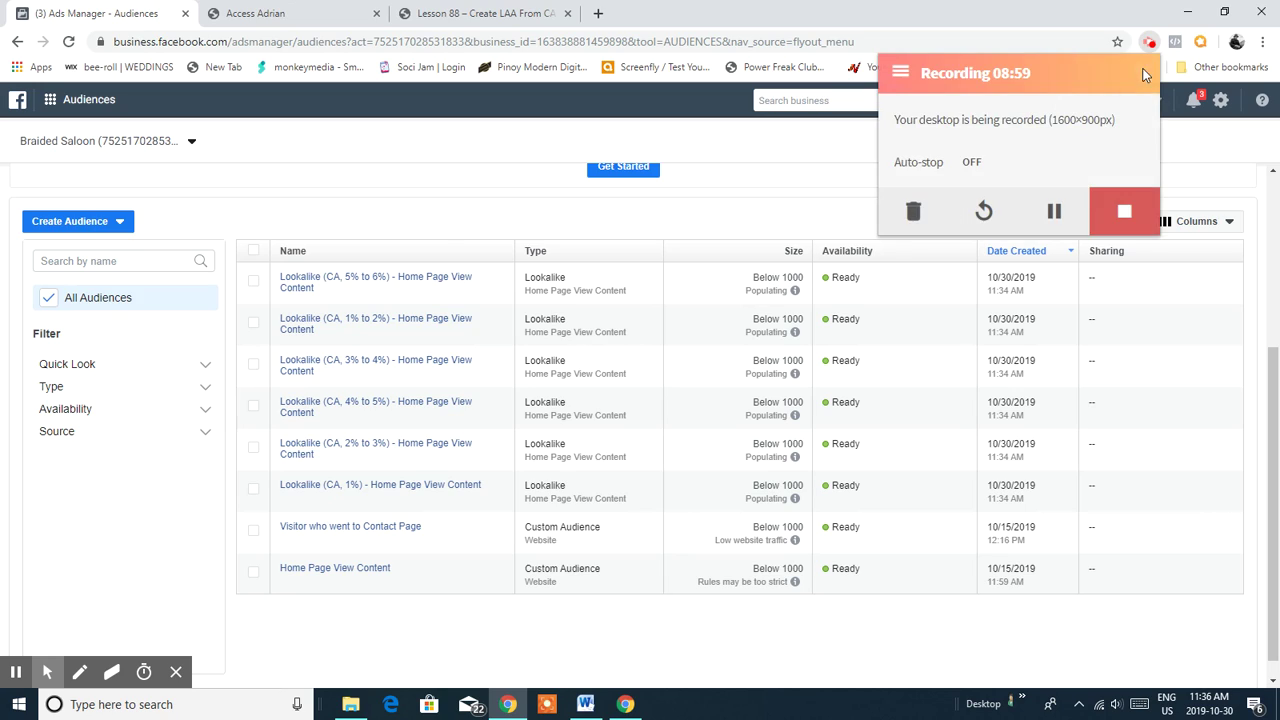